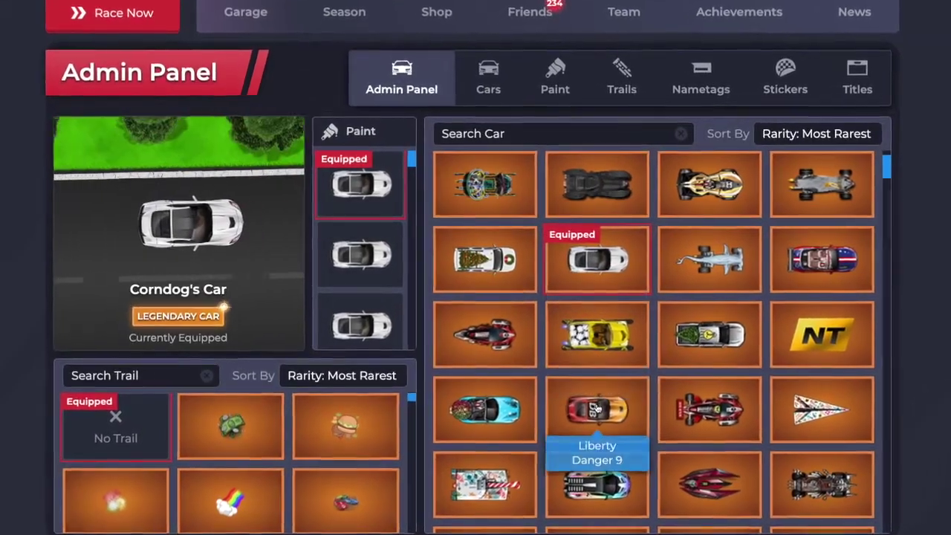
# Step: From the admin car grid, equip Liberty Danger 9, then switch to NT Gold
pyautogui.click(587, 401)
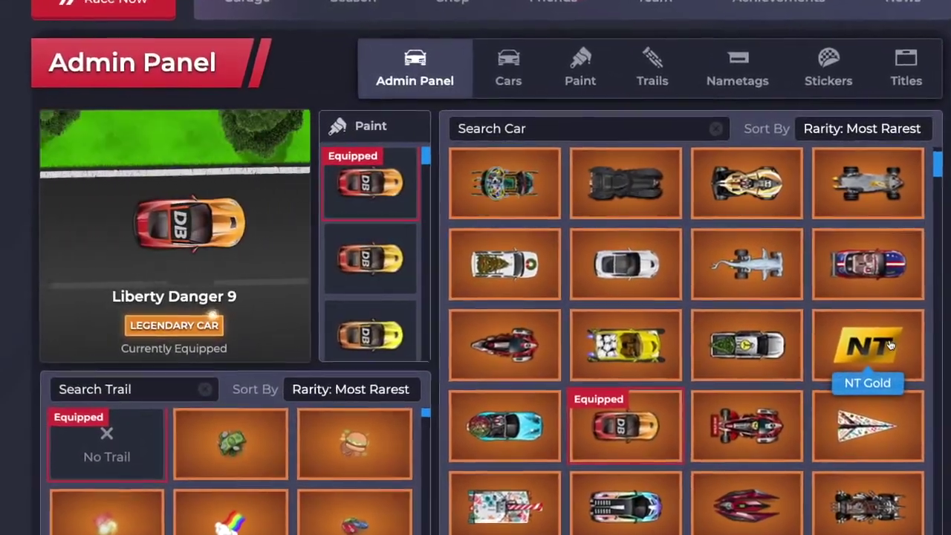
pyautogui.click(895, 340)
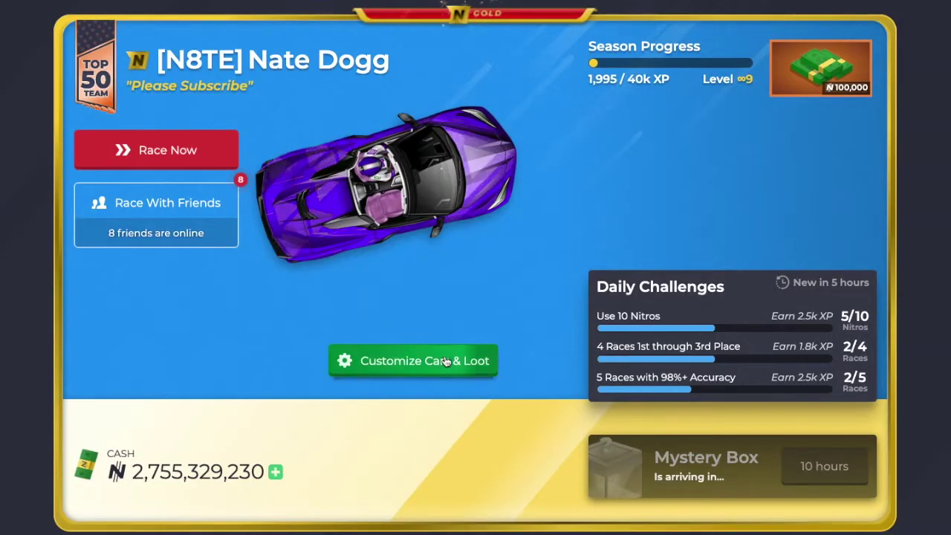
# Step: Open Customize Cars & Loot and show the Admin Panel collection of every car
pyautogui.click(446, 362)
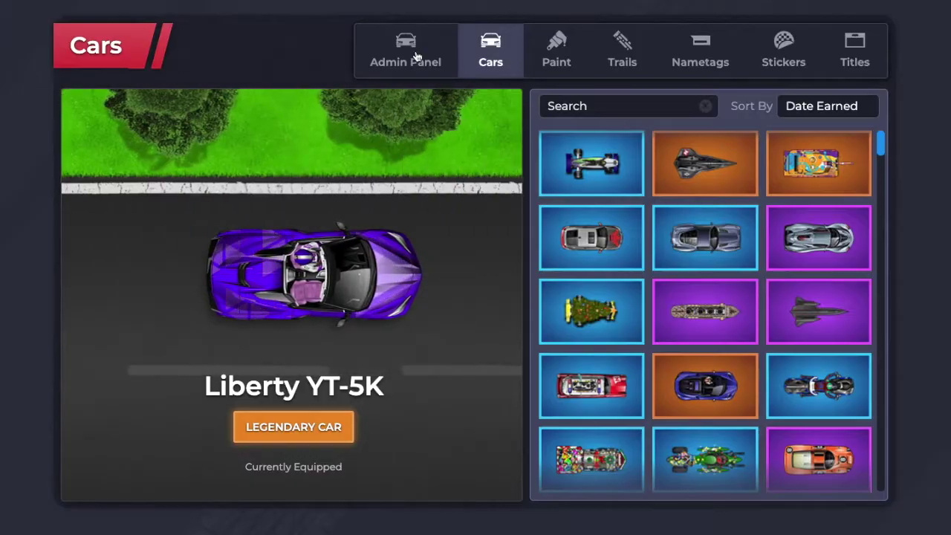
pyautogui.click(416, 57)
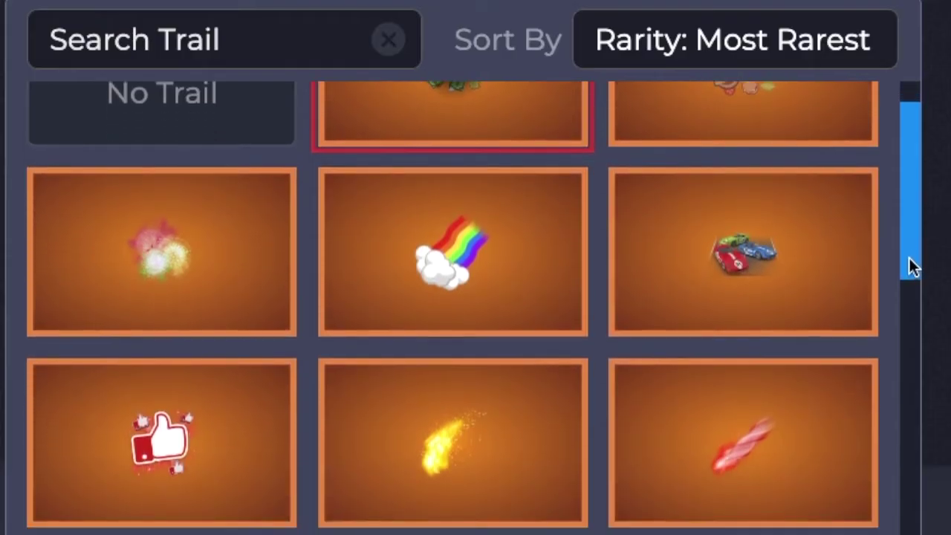
# Step: Select the trail search text to replace it, then paint NT Gold purple, then red
pyautogui.moveTo(908, 265); pyautogui.dragTo(908, 317)
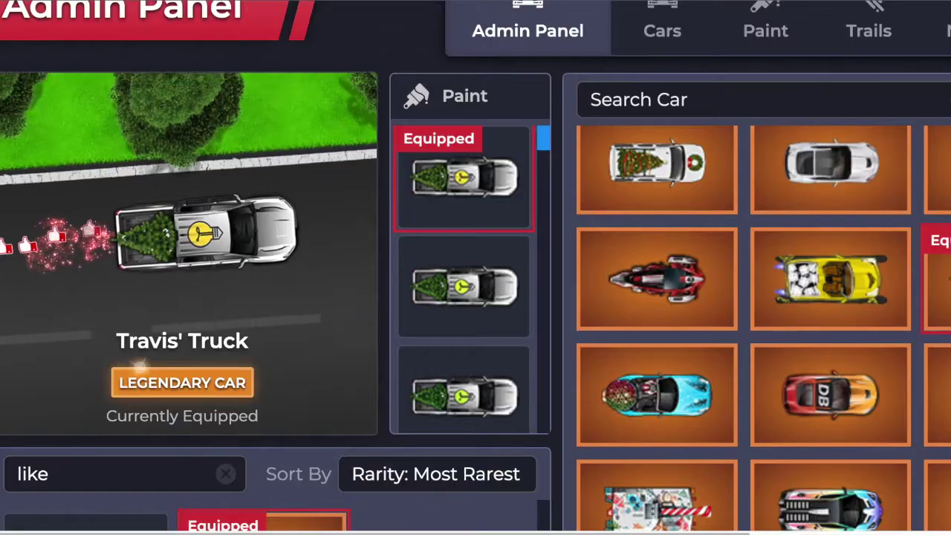
pyautogui.doubleClick(121, 464)
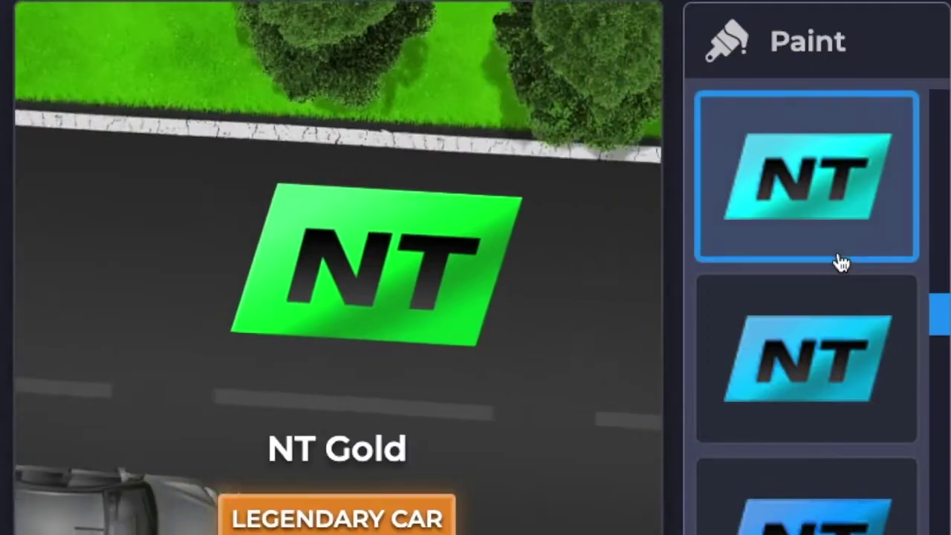
pyautogui.scroll(-3, 835, 262)
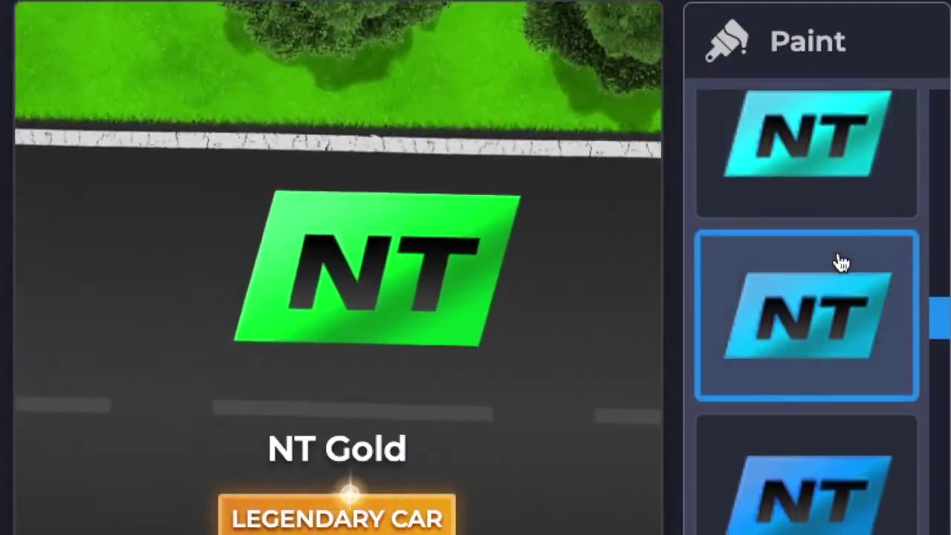
pyautogui.click(839, 262)
pyautogui.scroll(-5, 837, 318)
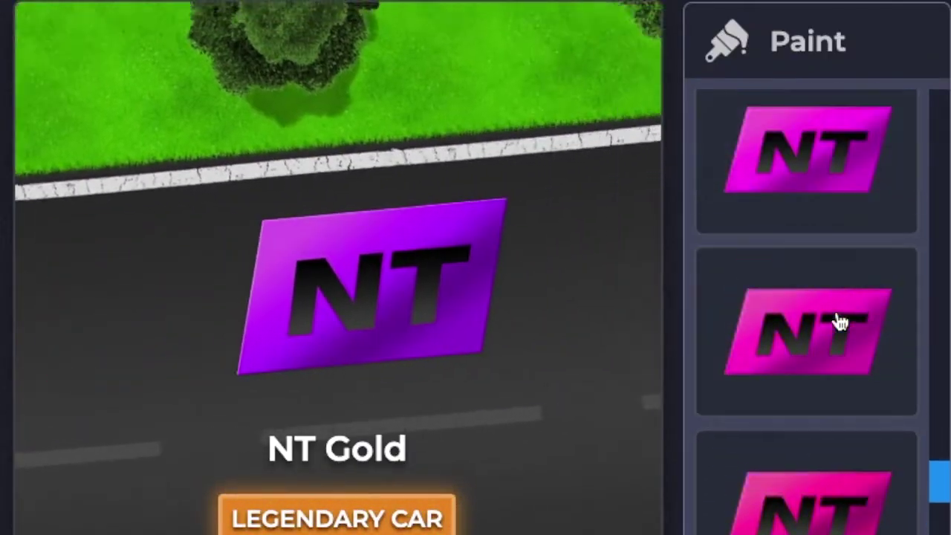
pyautogui.click(837, 311)
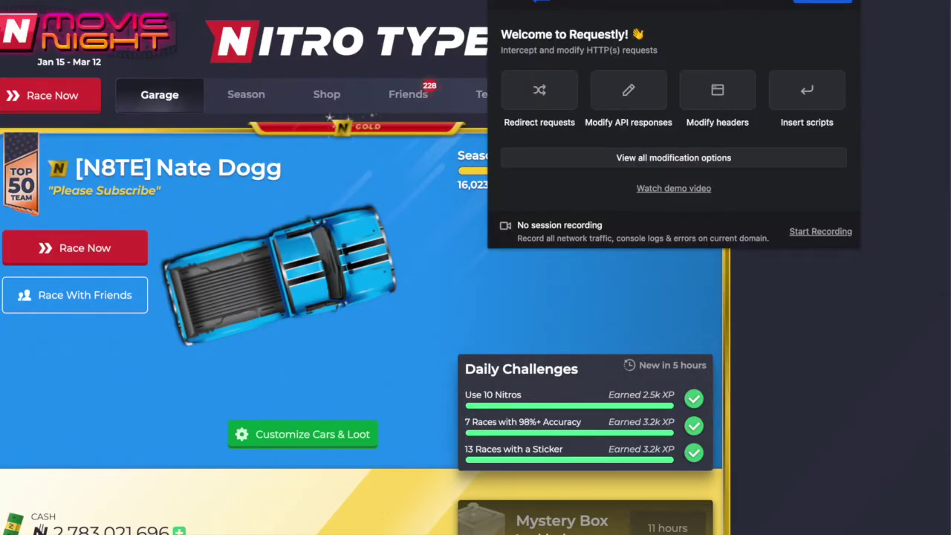
# Step: Start a new Requestly rule of type Redirect requests
pyautogui.click(552, 88)
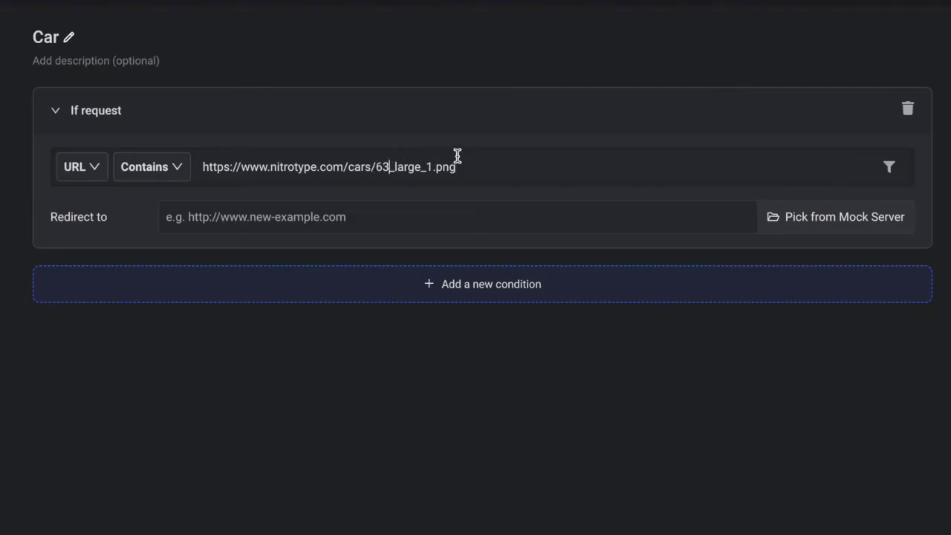
# Step: Change the Car rule's URL-contains asset name to 100 and delete two extra characters
pyautogui.write('100')
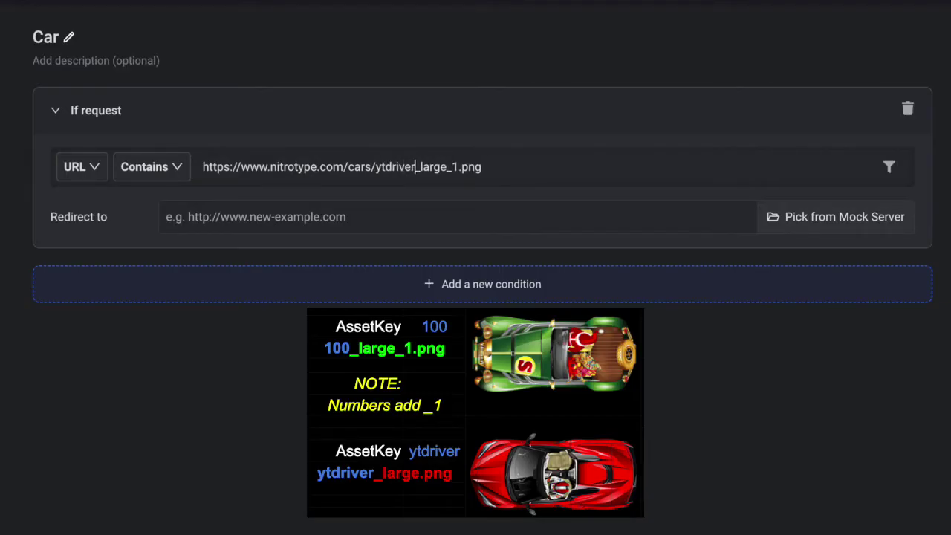
pyautogui.press('BackSpace')
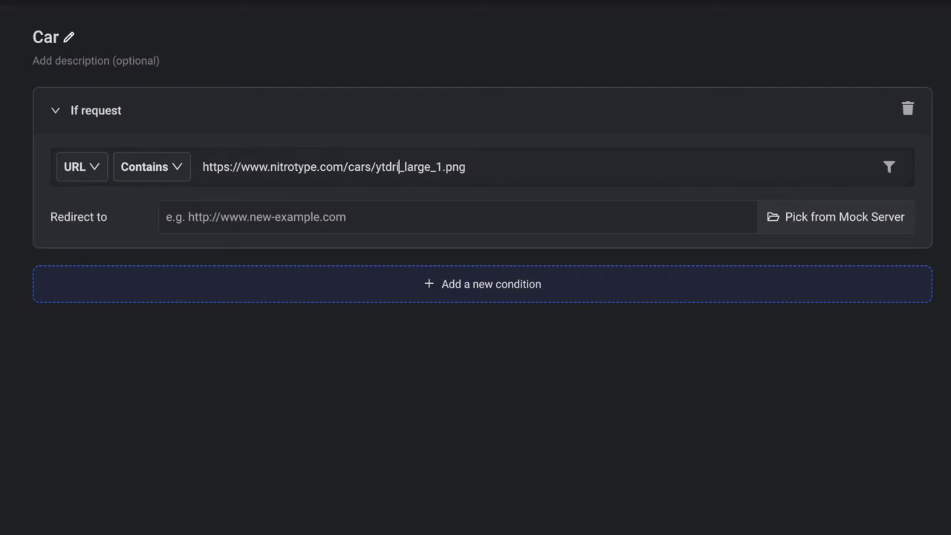
pyautogui.press('BackSpace')
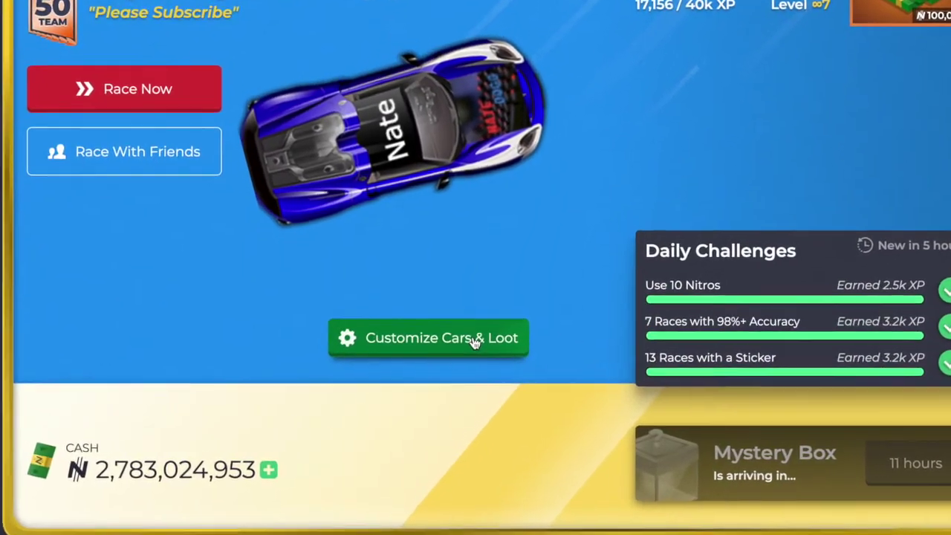
# Step: Preview the custom-skinned car with orange-red, green, bright green, magenta, pink and orange paints
pyautogui.click(469, 349)
pyautogui.click(612, 333)
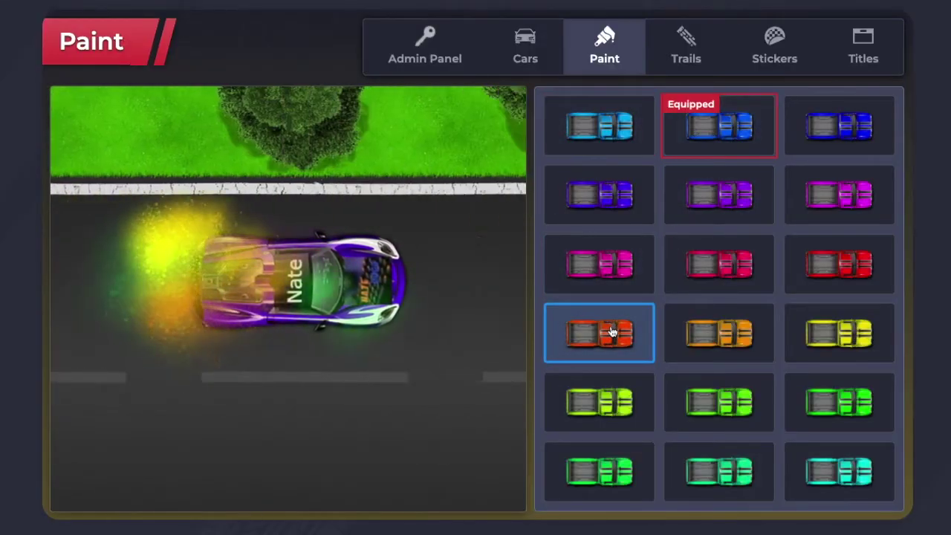
pyautogui.click(717, 389)
pyautogui.click(621, 469)
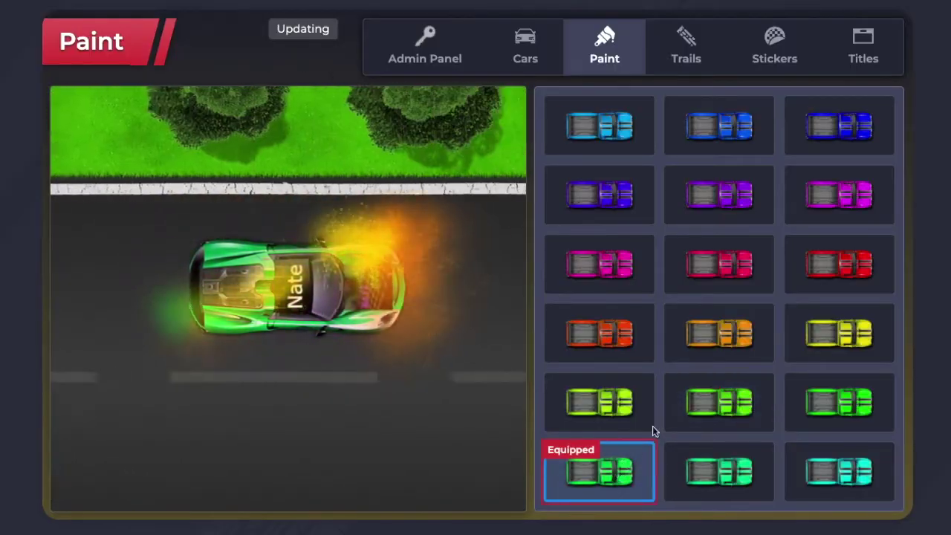
pyautogui.click(830, 208)
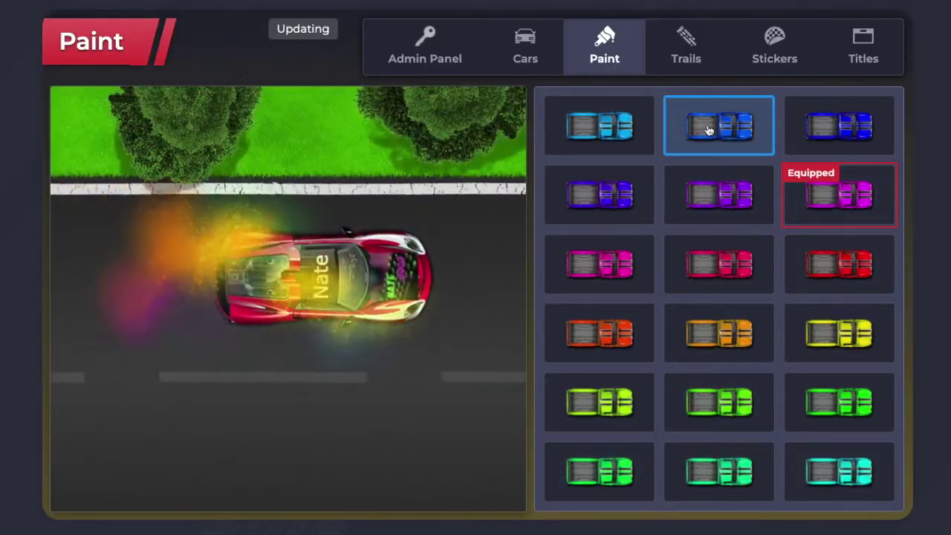
pyautogui.click(618, 264)
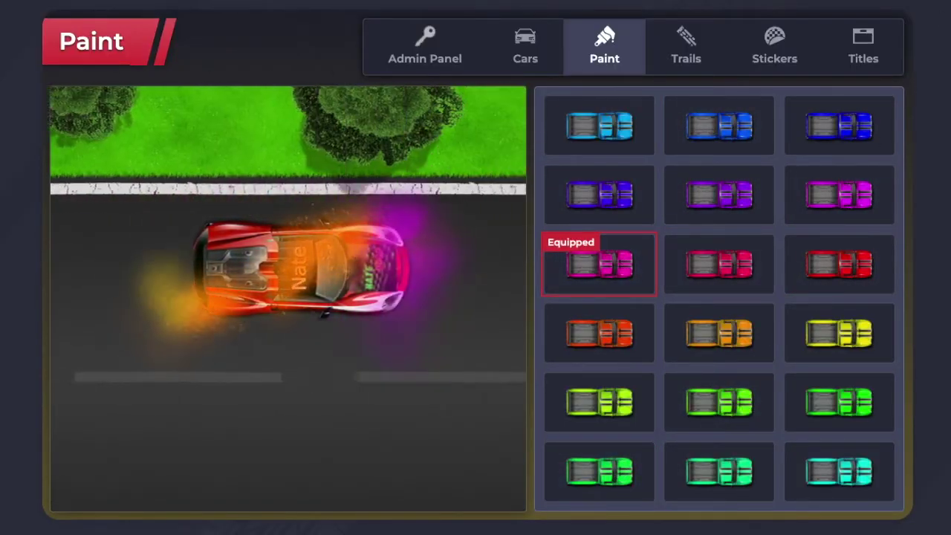
pyautogui.click(599, 334)
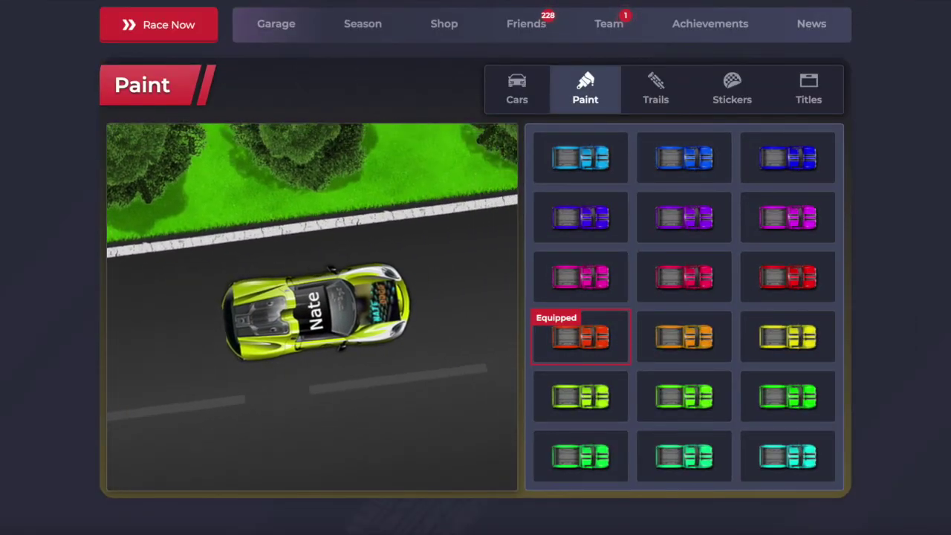
pyautogui.click(878, 2)
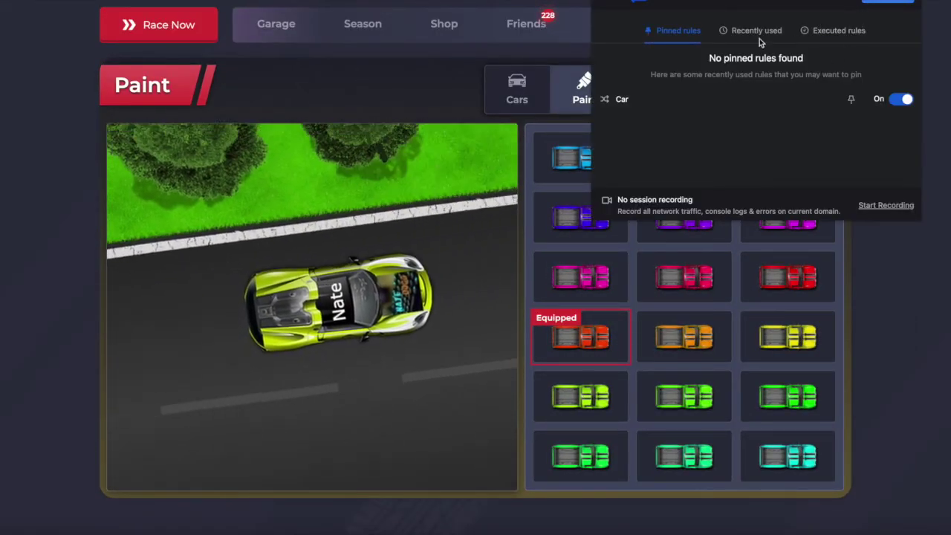
# Step: Open the Car redirect rule for editing and add a second request condition
pyautogui.click(624, 98)
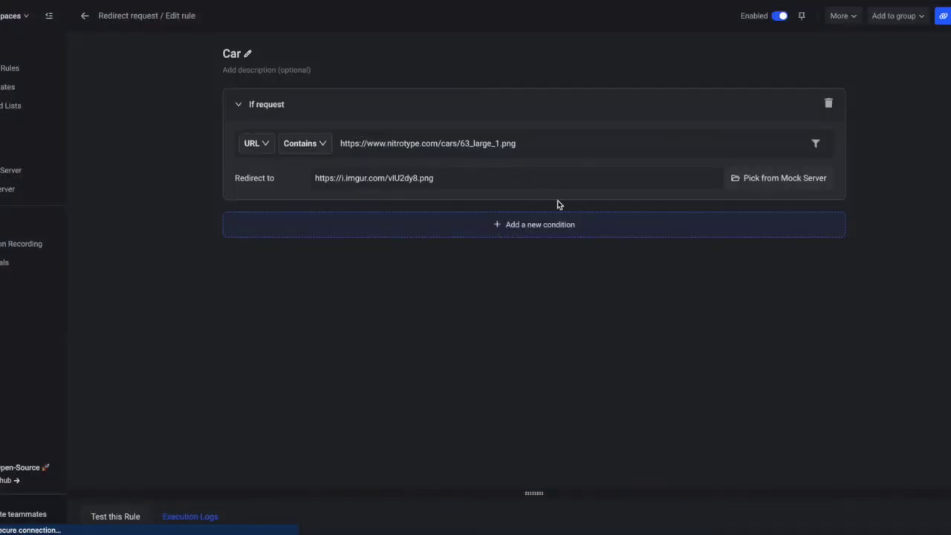
pyautogui.click(566, 221)
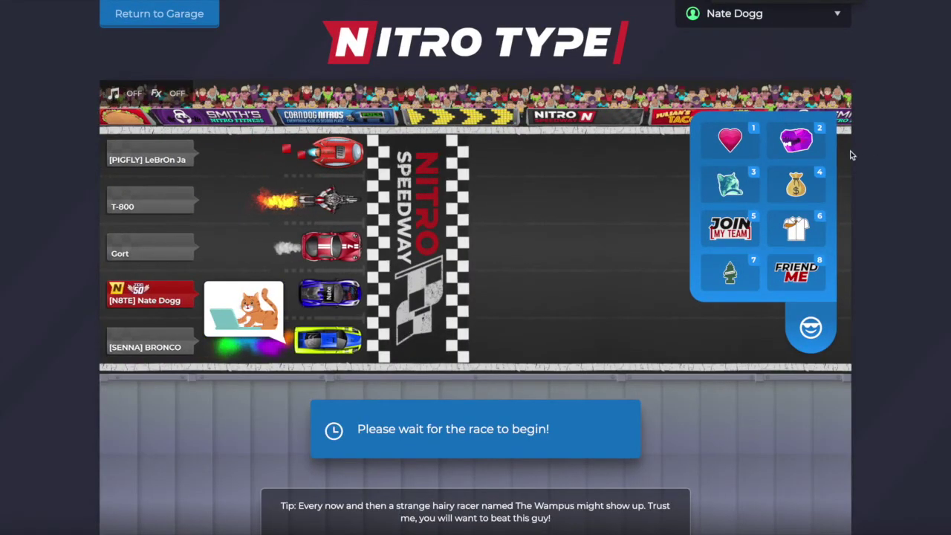
# Step: Send a money-bag emote, then type the race passage to lead in 1st place
pyautogui.click(799, 186)
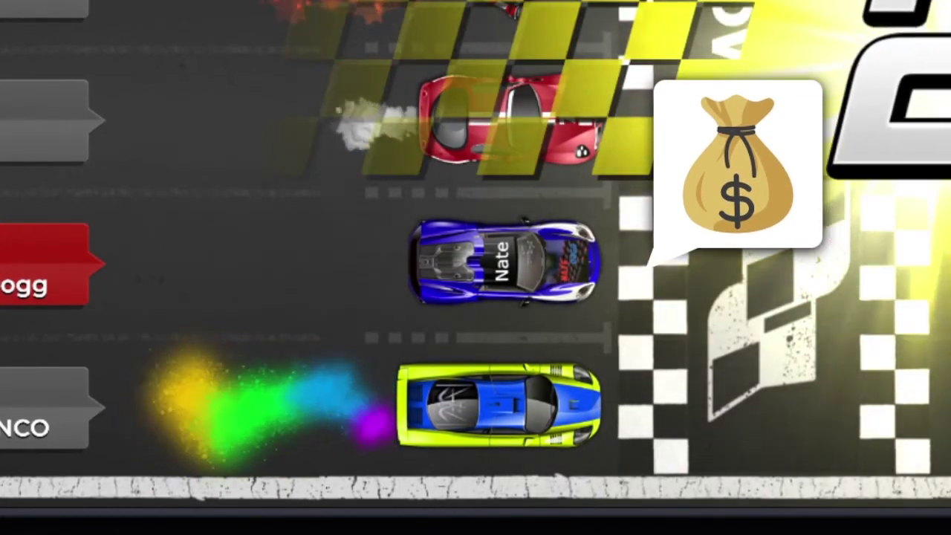
pyautogui.write('Ho')
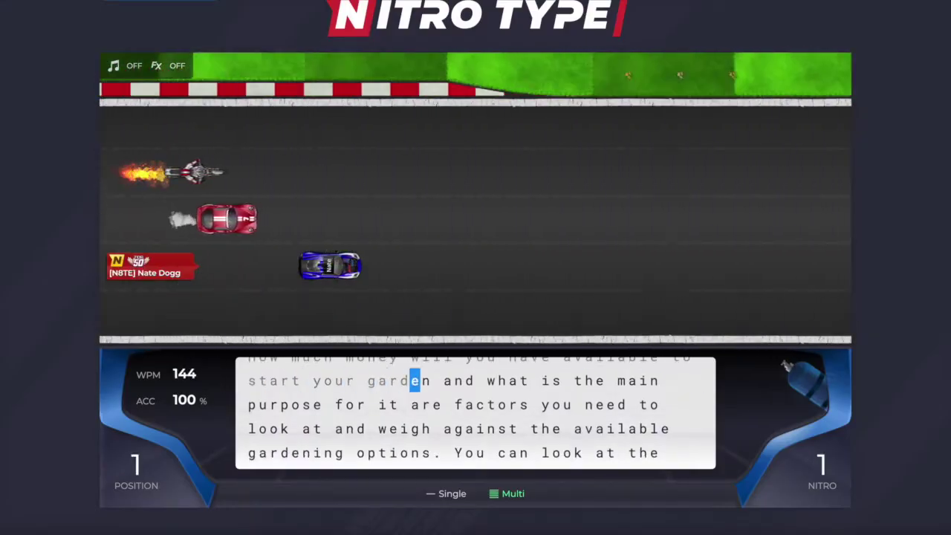
pyautogui.write('en and what is the main purpose for it are factors you need to look at and weigh against the available gardening options. You can look at the v')
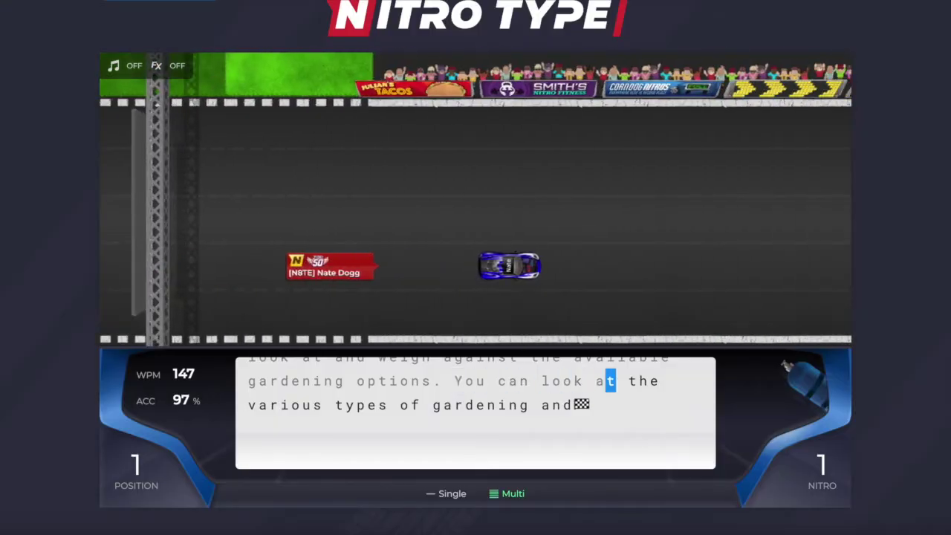
pyautogui.write('arious types of gardening and')
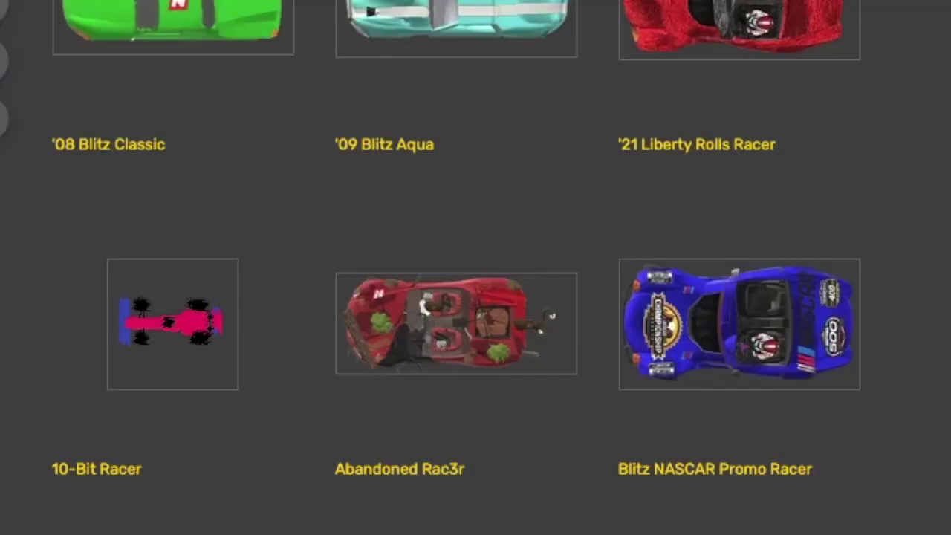
# Step: Scroll down through the wiki's car gallery, past designs like Golden Rocket Tank and Halloween Predator
pyautogui.scroll(-5, 476, 267)
pyautogui.scroll(-3, 475, 268)
pyautogui.scroll(-3, 475, 268)
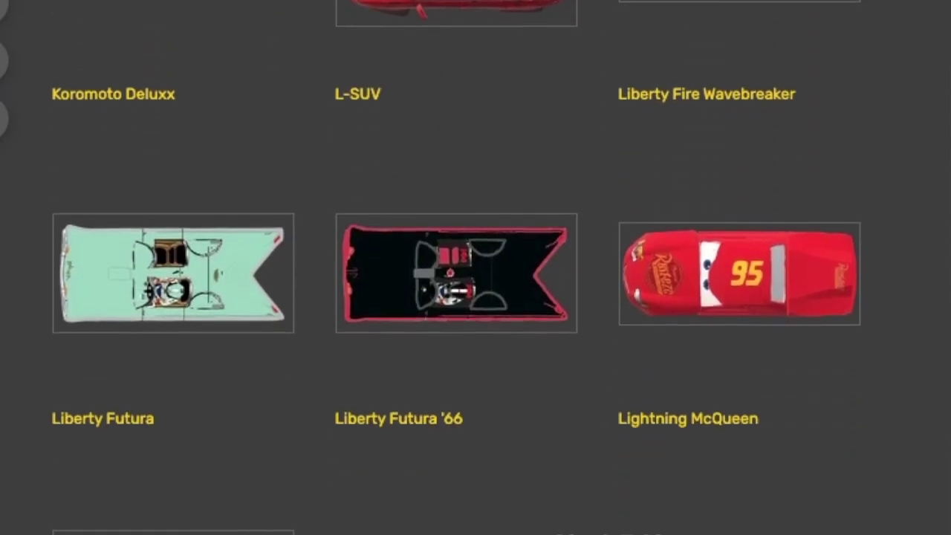
pyautogui.scroll(-2, 475, 267)
pyautogui.scroll(-14, 476, 268)
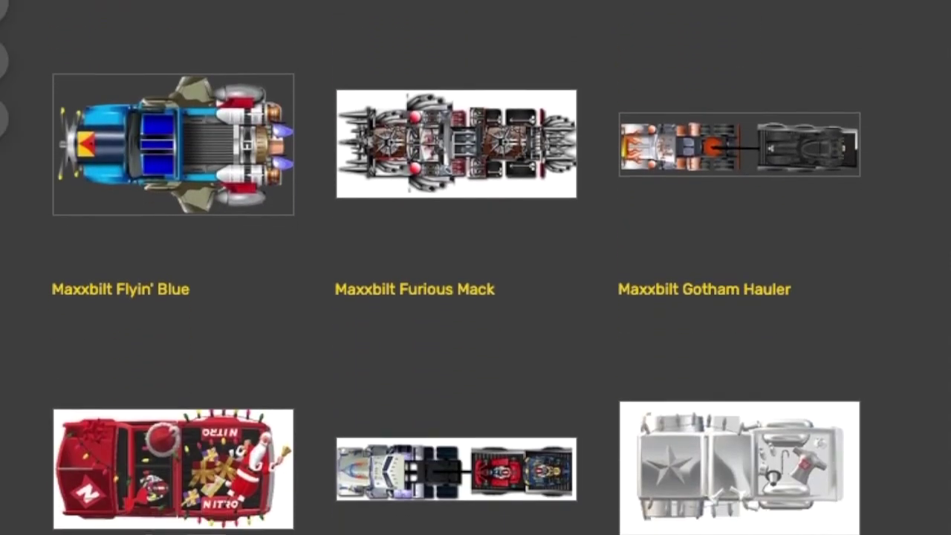
pyautogui.scroll(-15, 475, 267)
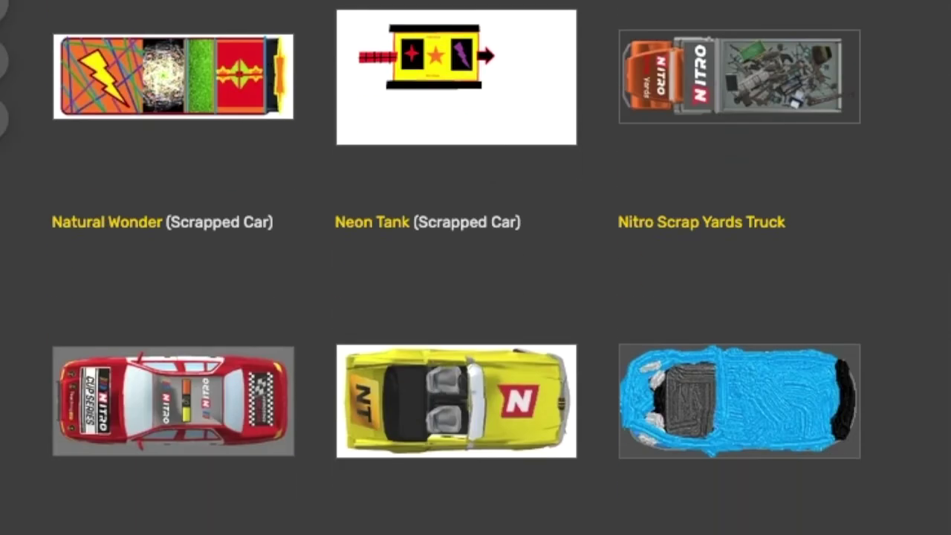
pyautogui.scroll(-12, 475, 268)
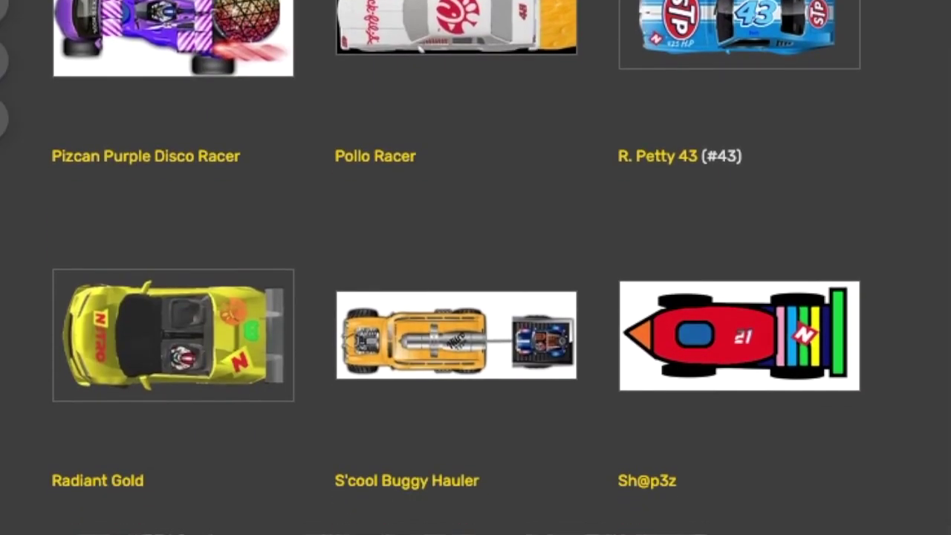
pyautogui.scroll(-9, 475, 268)
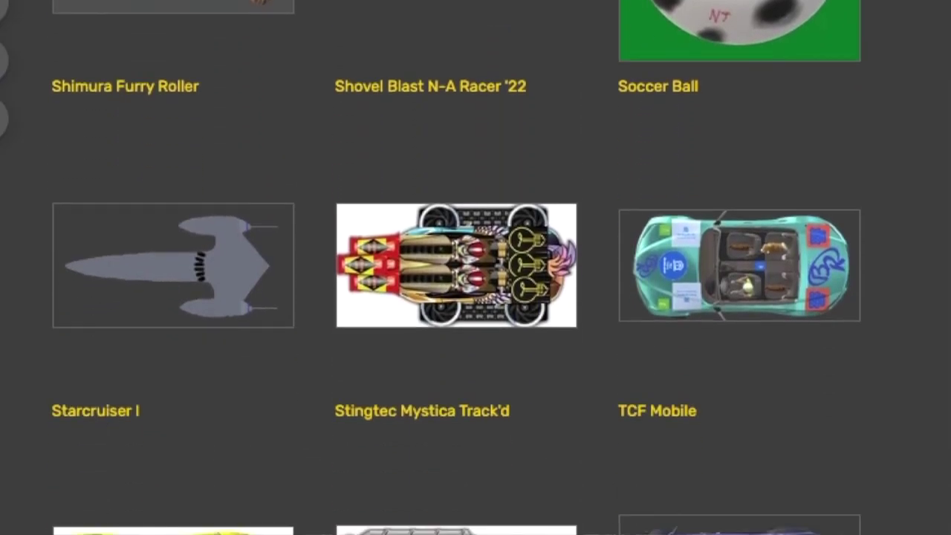
pyautogui.scroll(-3, 475, 268)
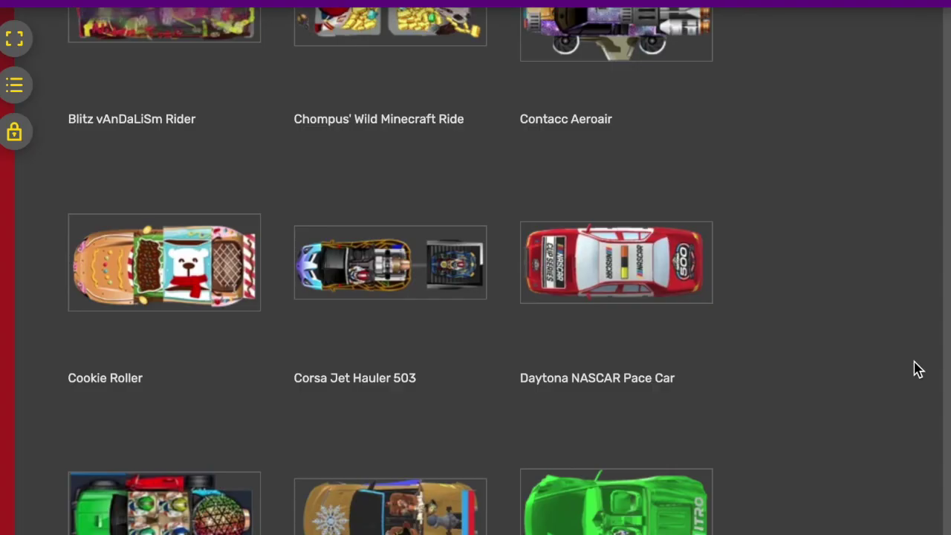
pyautogui.scroll(-4, 915, 368)
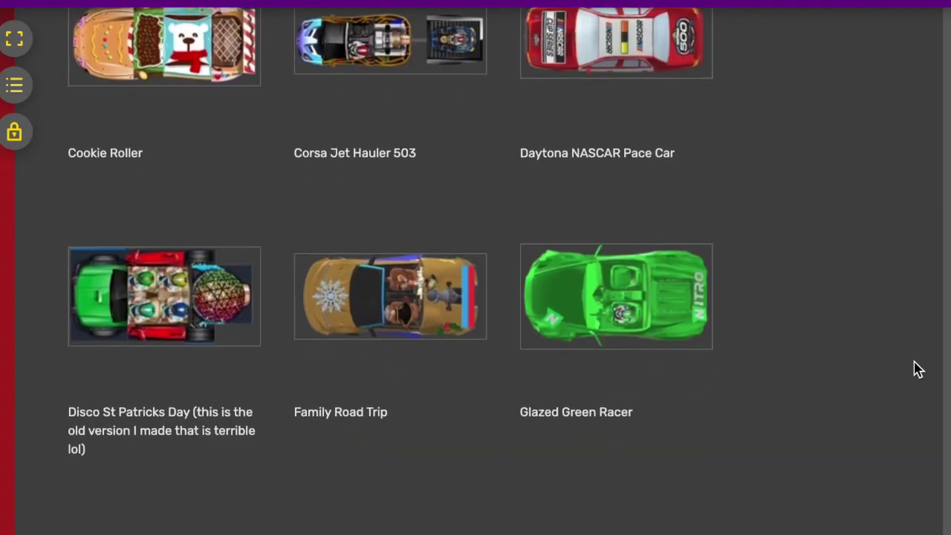
pyautogui.scroll(-1, 915, 369)
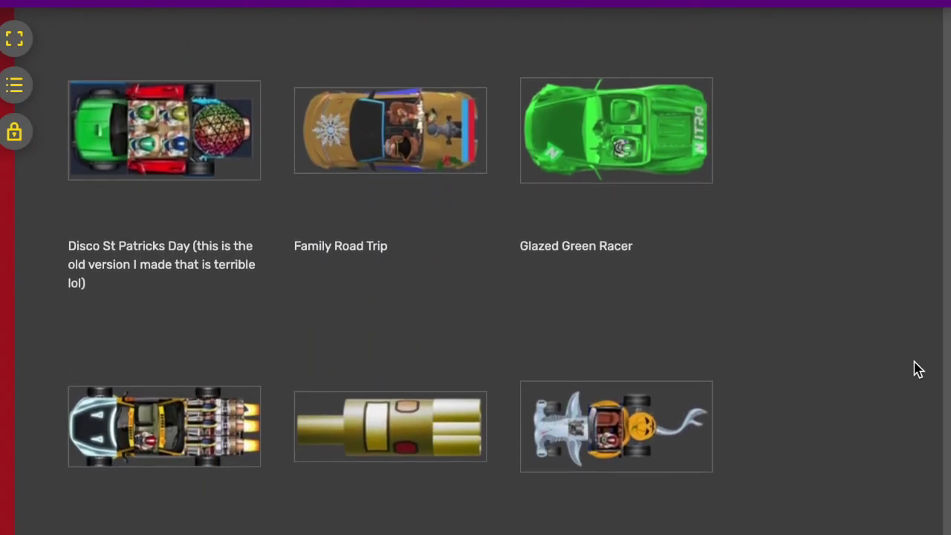
pyautogui.scroll(-2, 915, 369)
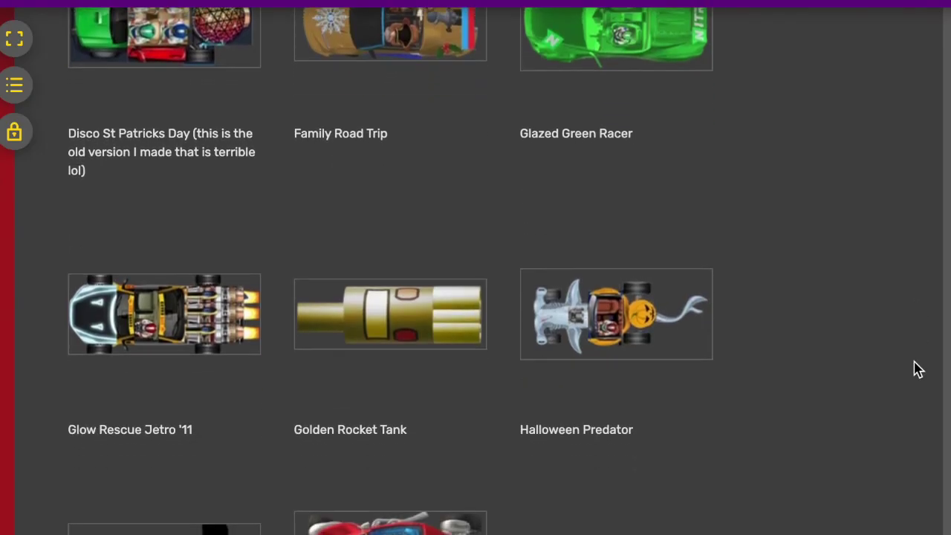